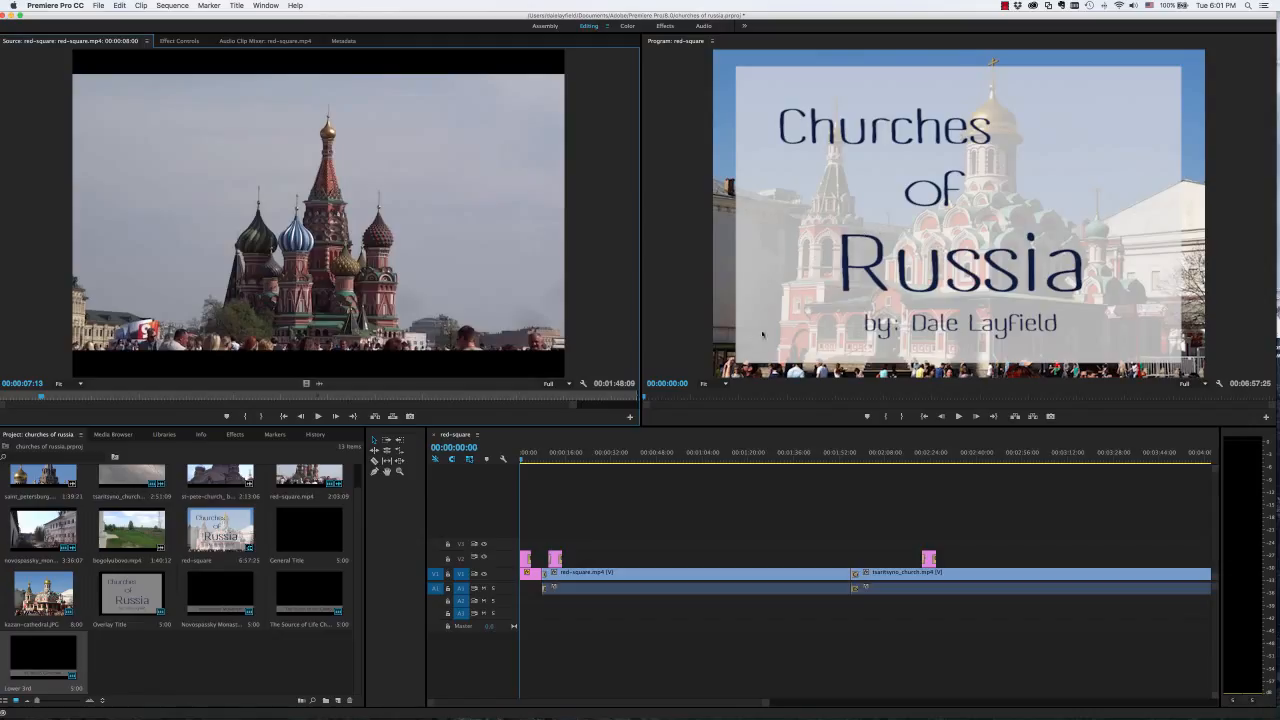
Import the image kazan-cathedral.JPG from the video_files_aged8210 folder into the project
click(521, 459)
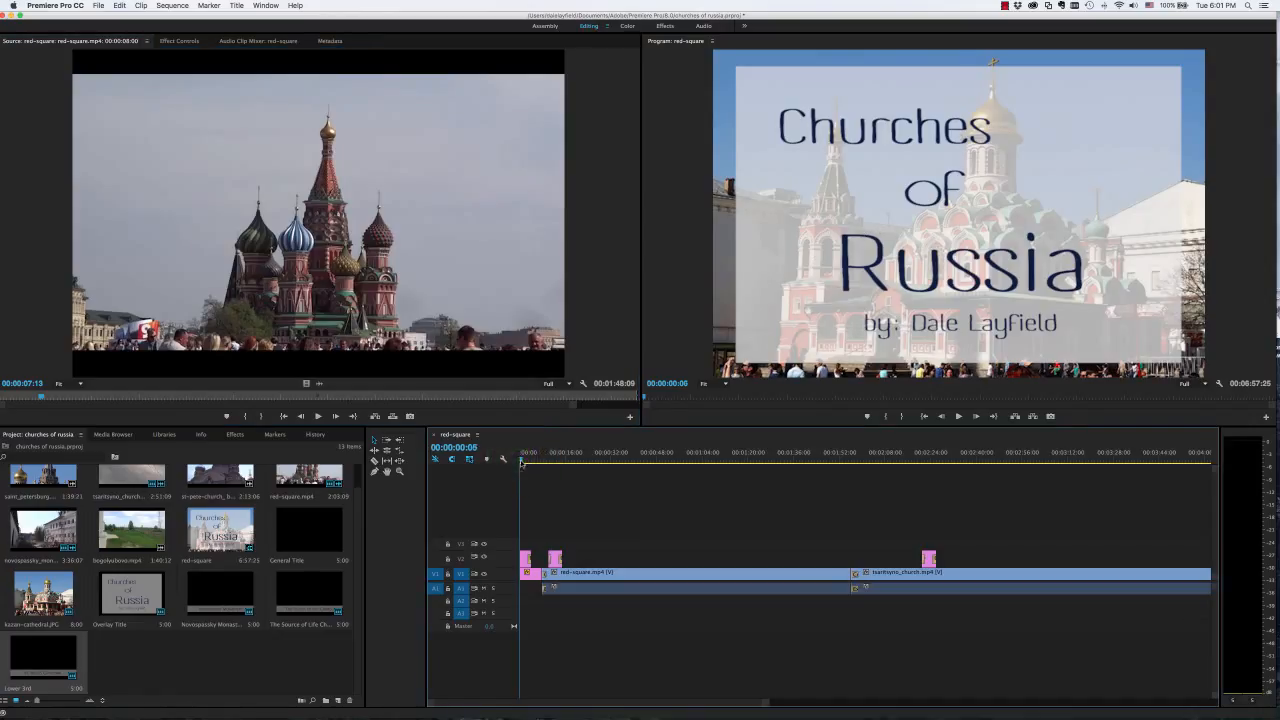
mouse_move(521, 459)
mouse_down()
mouse_move(548, 463)
mouse_move(508, 461)
mouse_up()
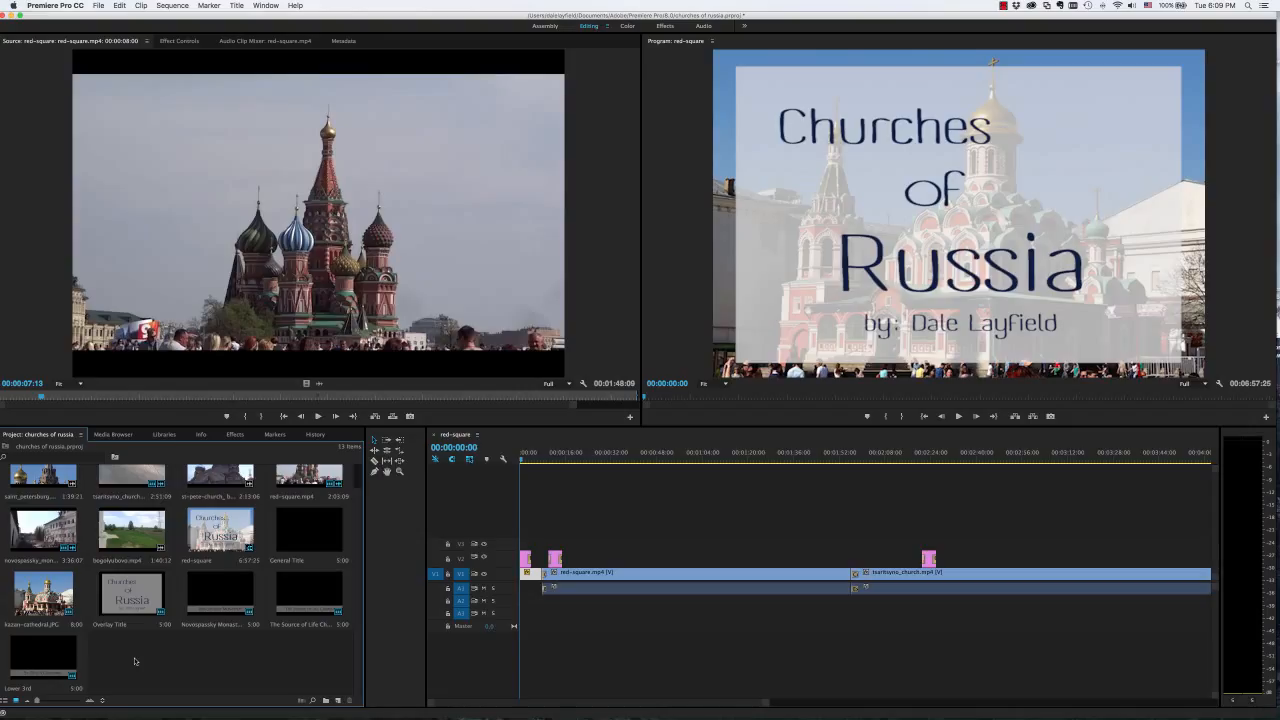
double_click(135, 660)
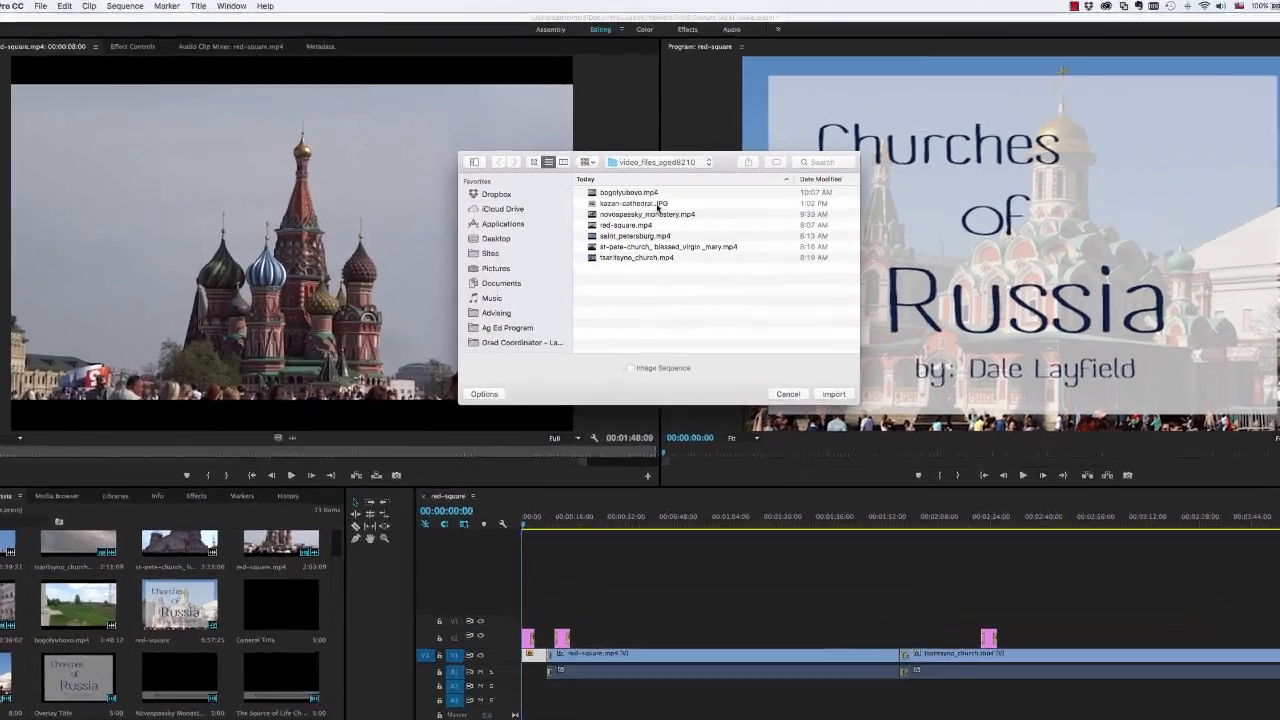
click(595, 182)
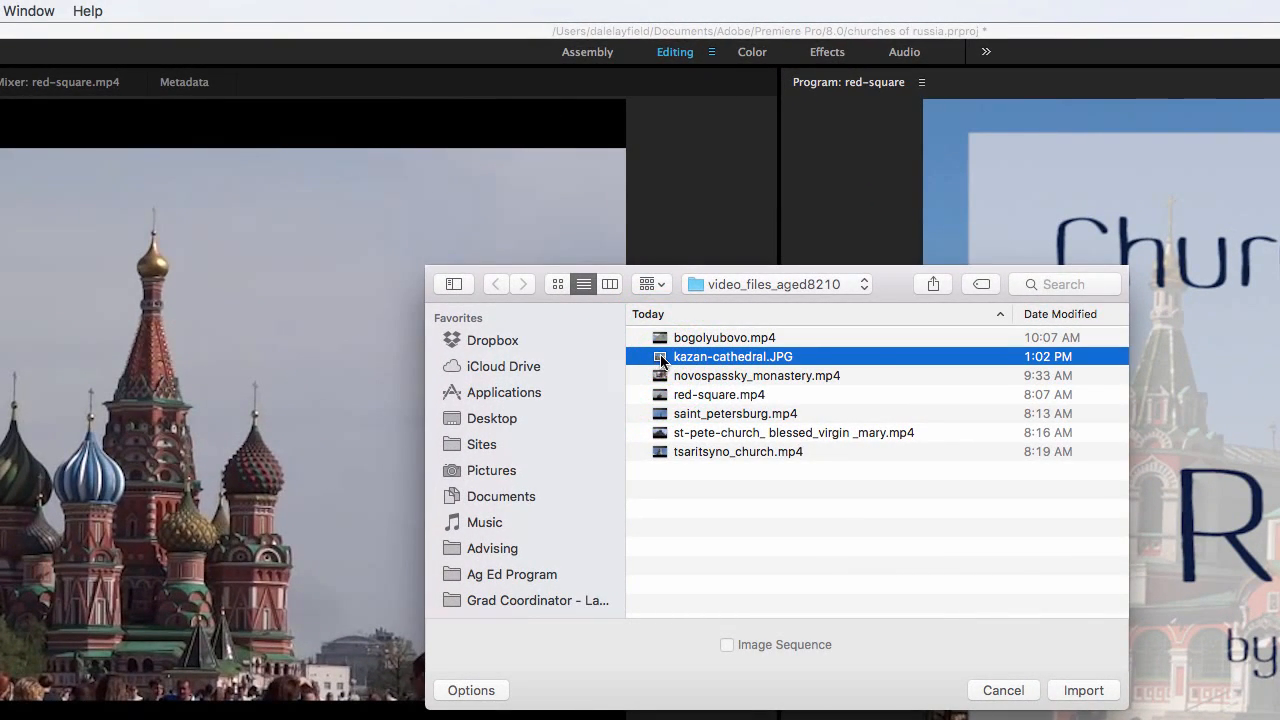
click(1078, 690)
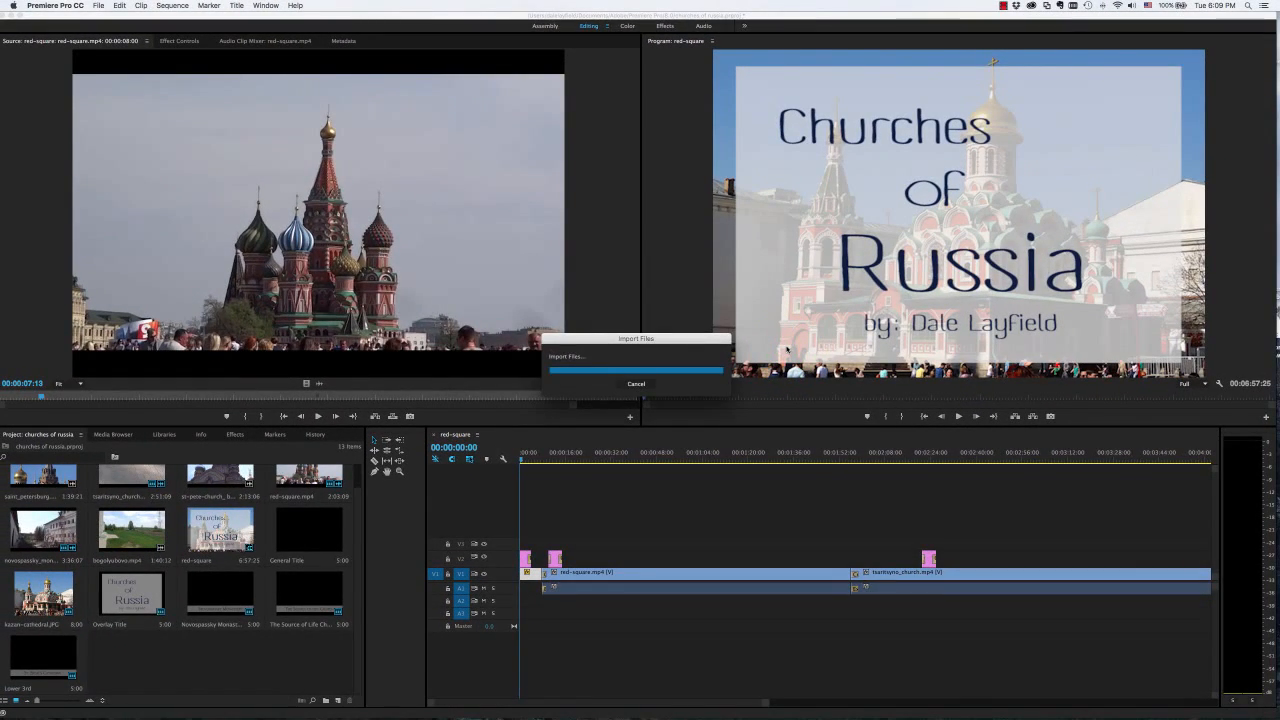
click(130, 658)
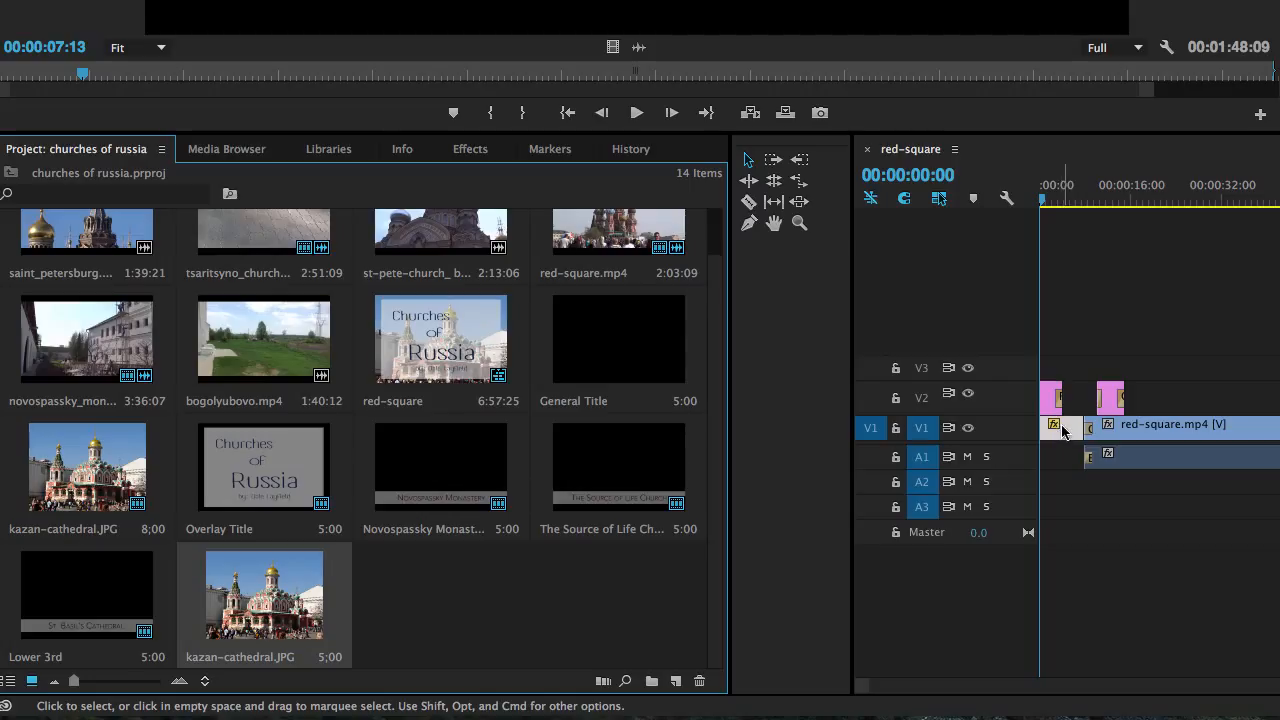
Return the playhead to the start of the red-square sequence and open the newly imported kazan-cathedral.JPG in the Source Monitor
click(1043, 203)
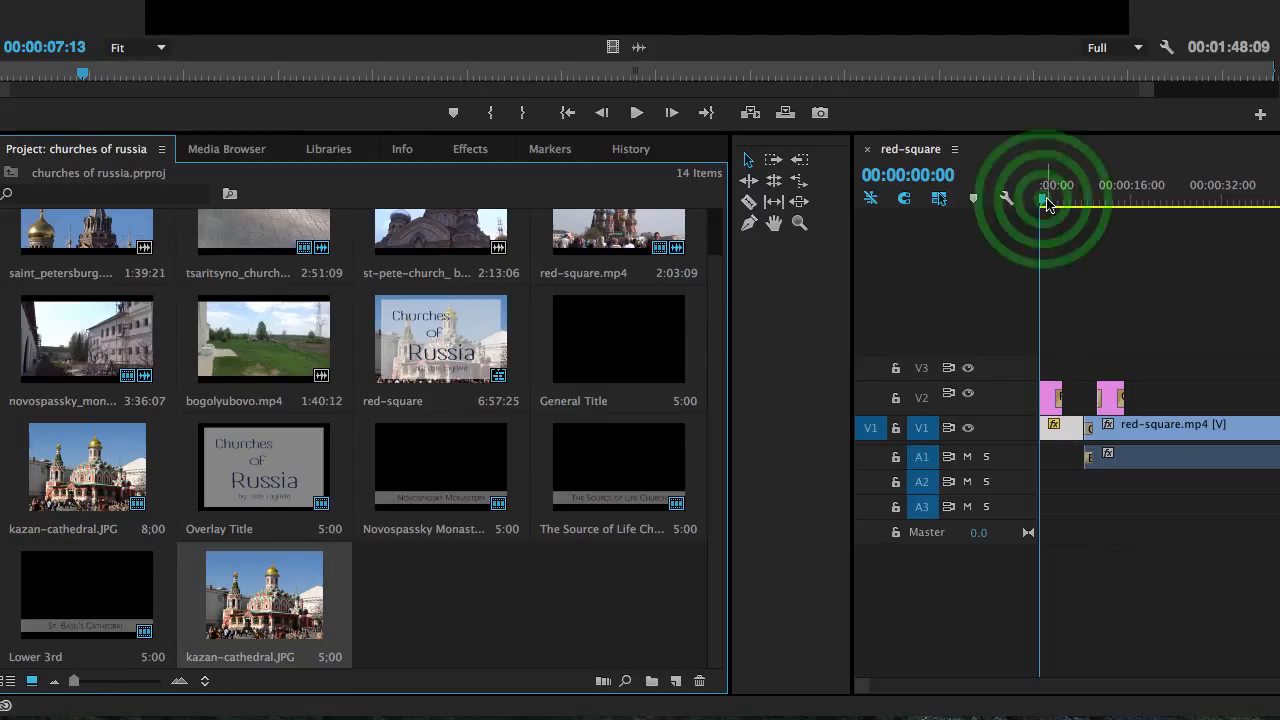
mouse_move(1043, 203)
mouse_down()
mouse_move(1090, 204)
mouse_move(1022, 205)
mouse_up()
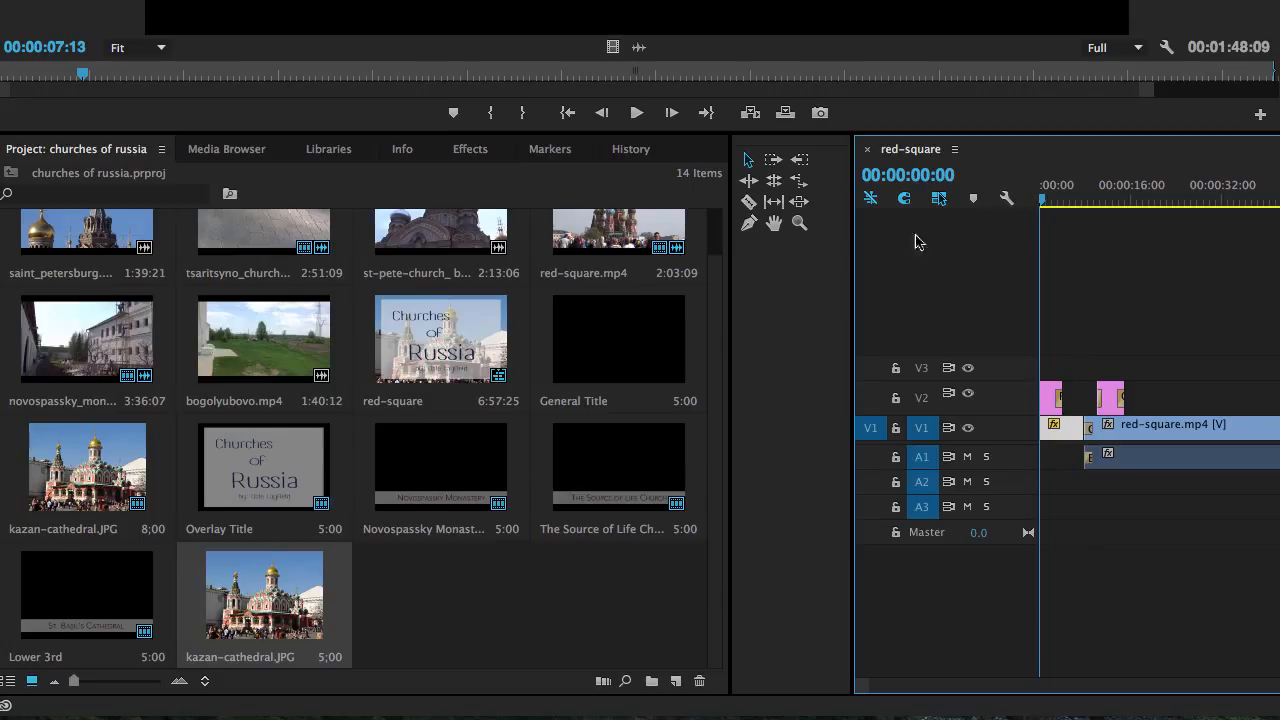
click(268, 592)
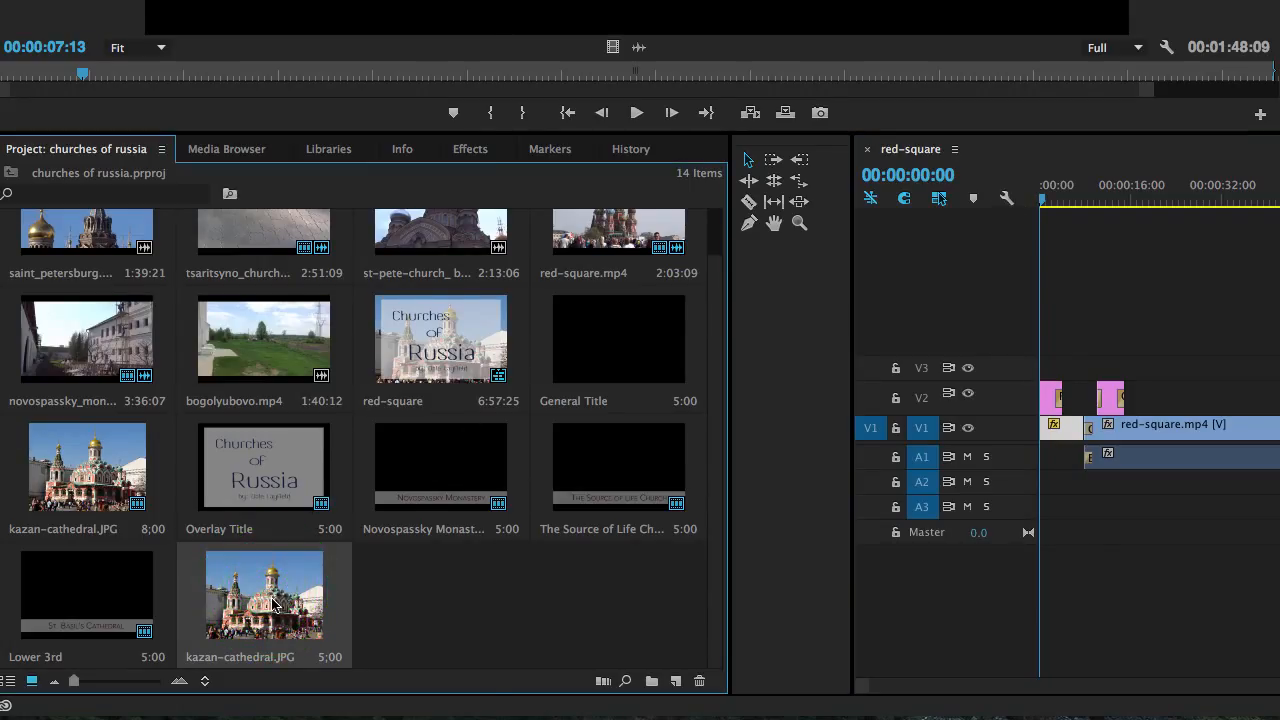
right_click(274, 604)
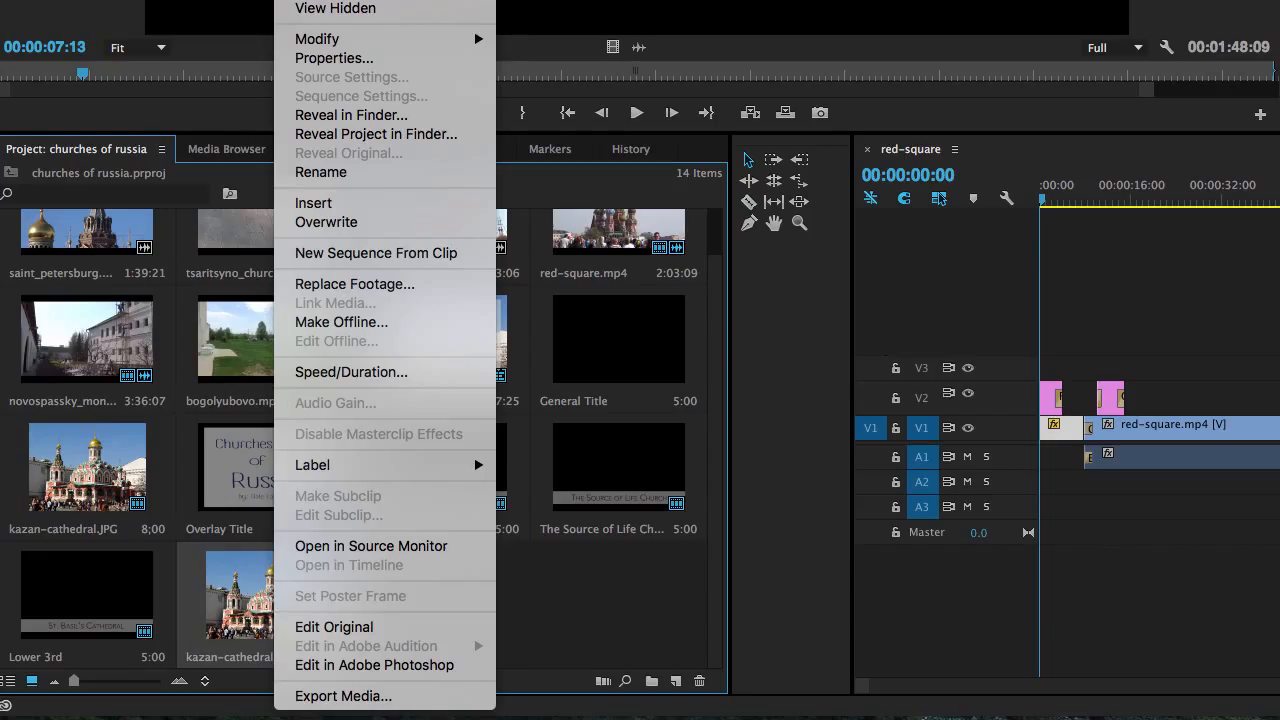
click(407, 546)
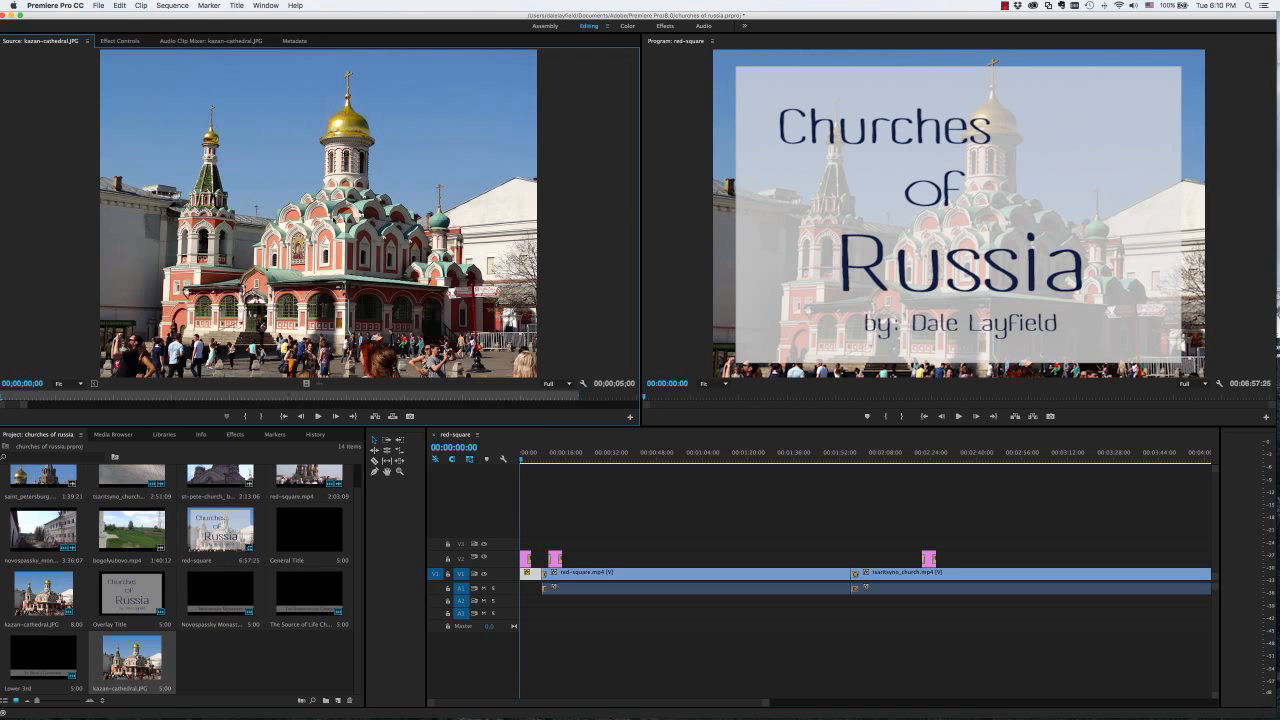
Set the duration of the newly imported kazan-cathedral.JPG clip to 00;00;08;00
click(141, 5)
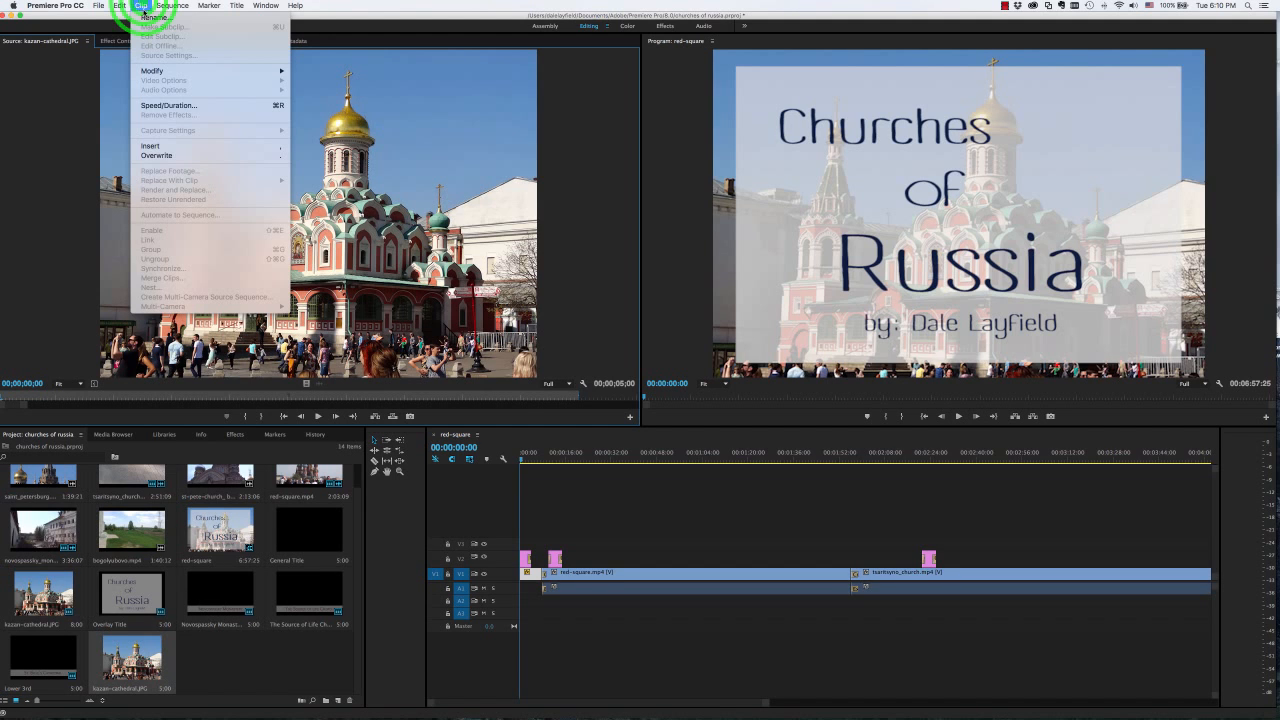
click(142, 6)
click(141, 6)
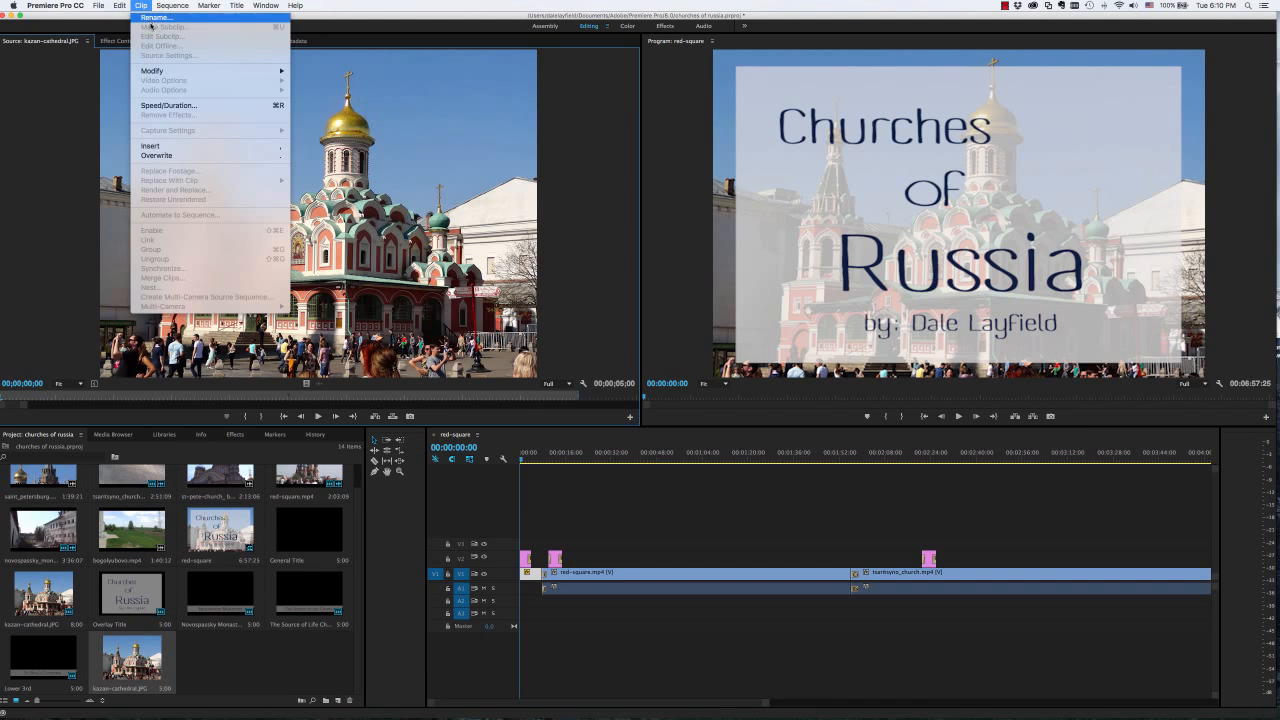
click(190, 107)
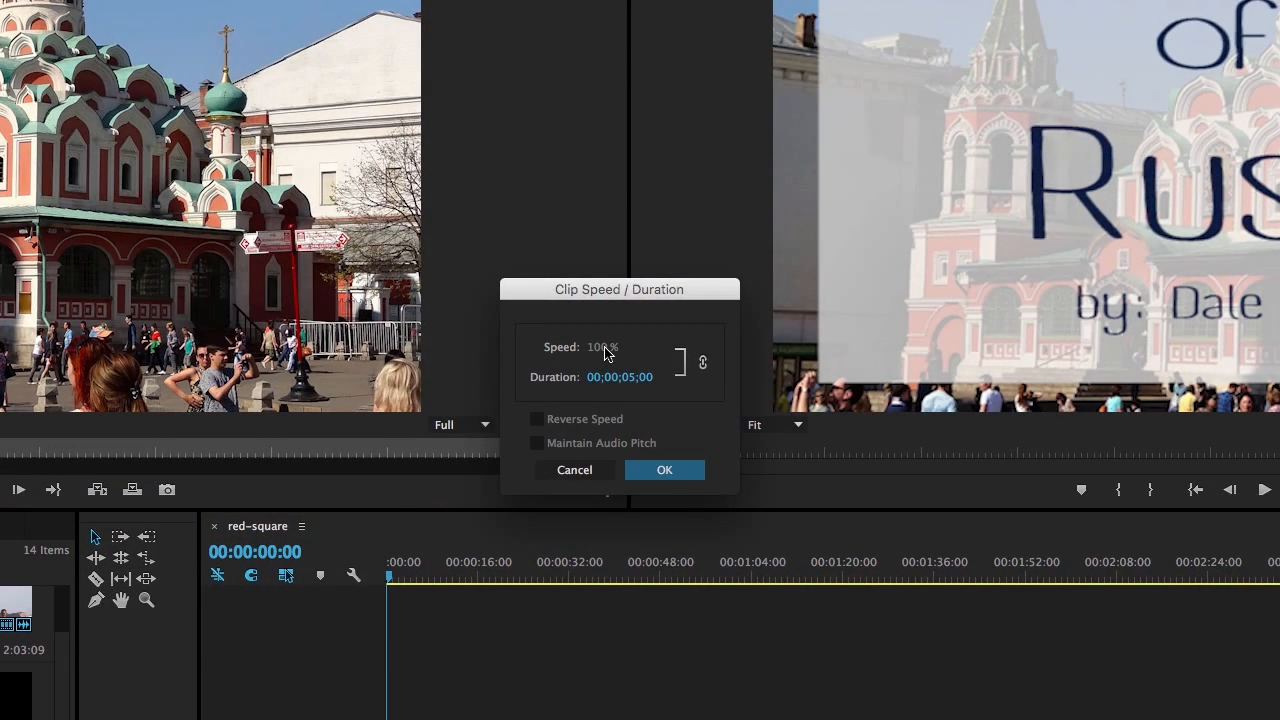
click(627, 382)
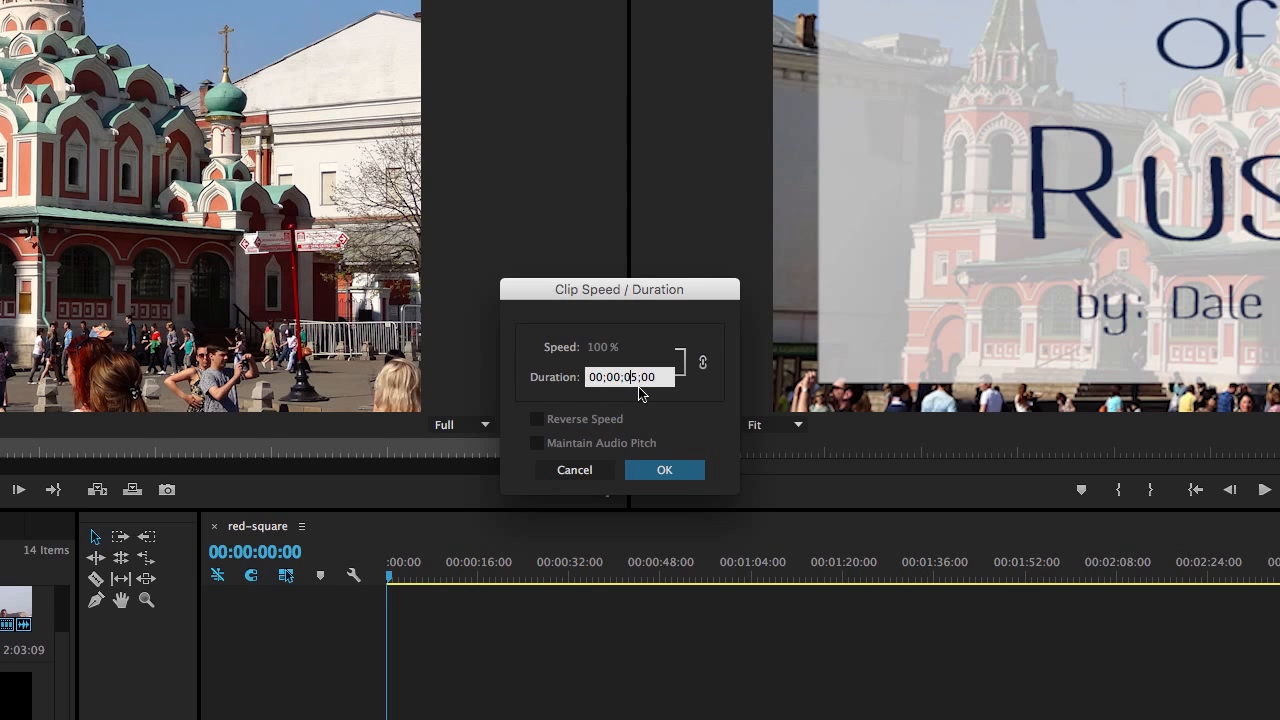
text(8)
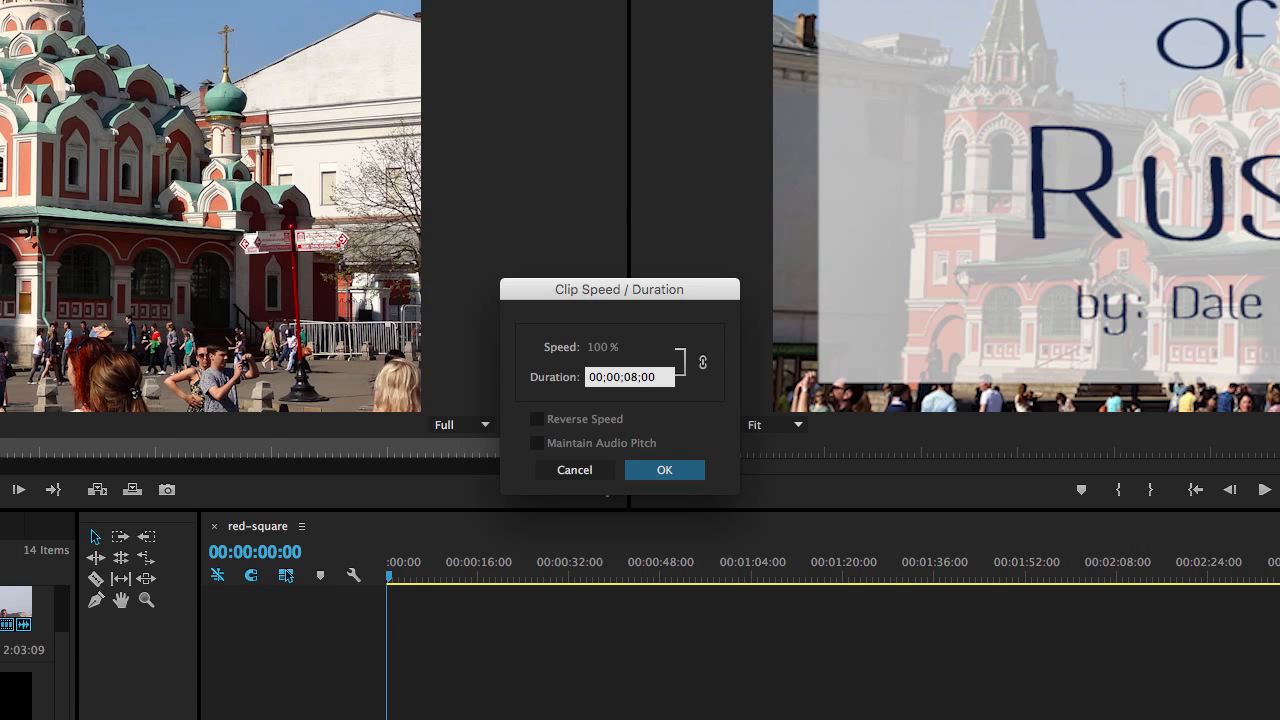
click(660, 472)
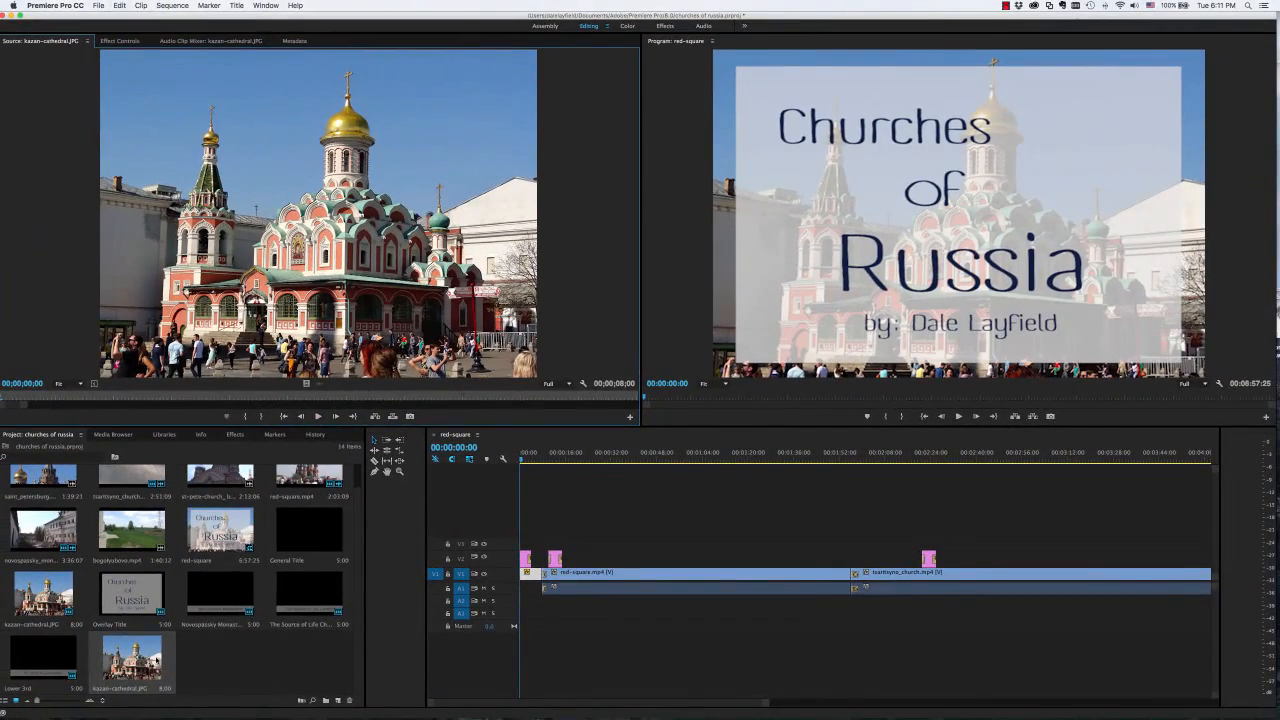
Insert the newly imported kazan-cathedral.JPG at 00:00:00:00 on track V1 of the red-square sequence
click(105, 676)
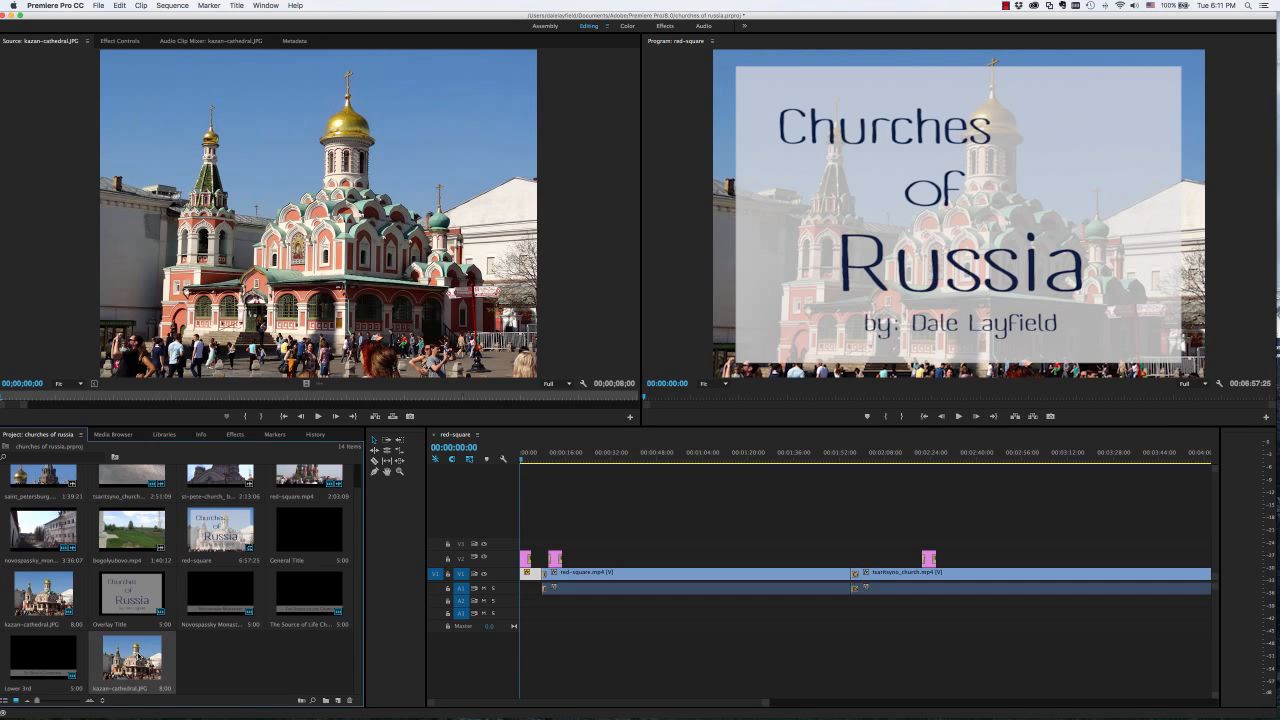
click(520, 458)
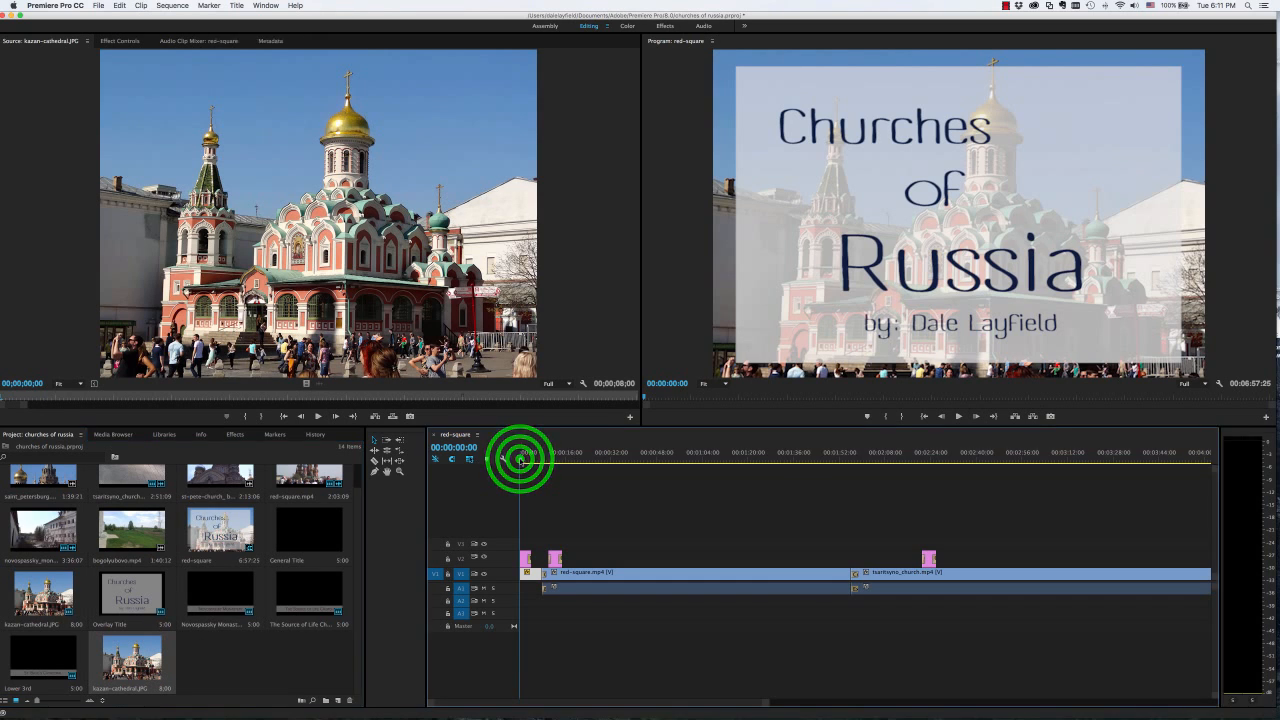
click(522, 460)
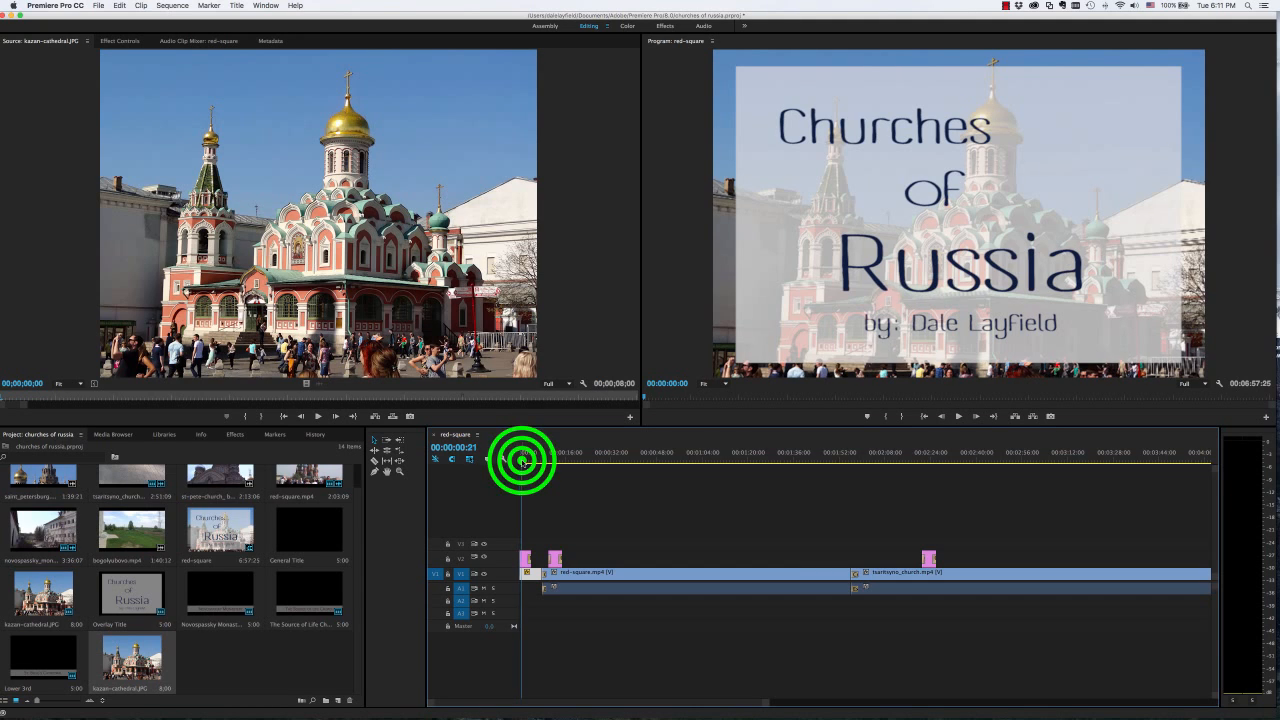
drag(522, 462, 520, 462)
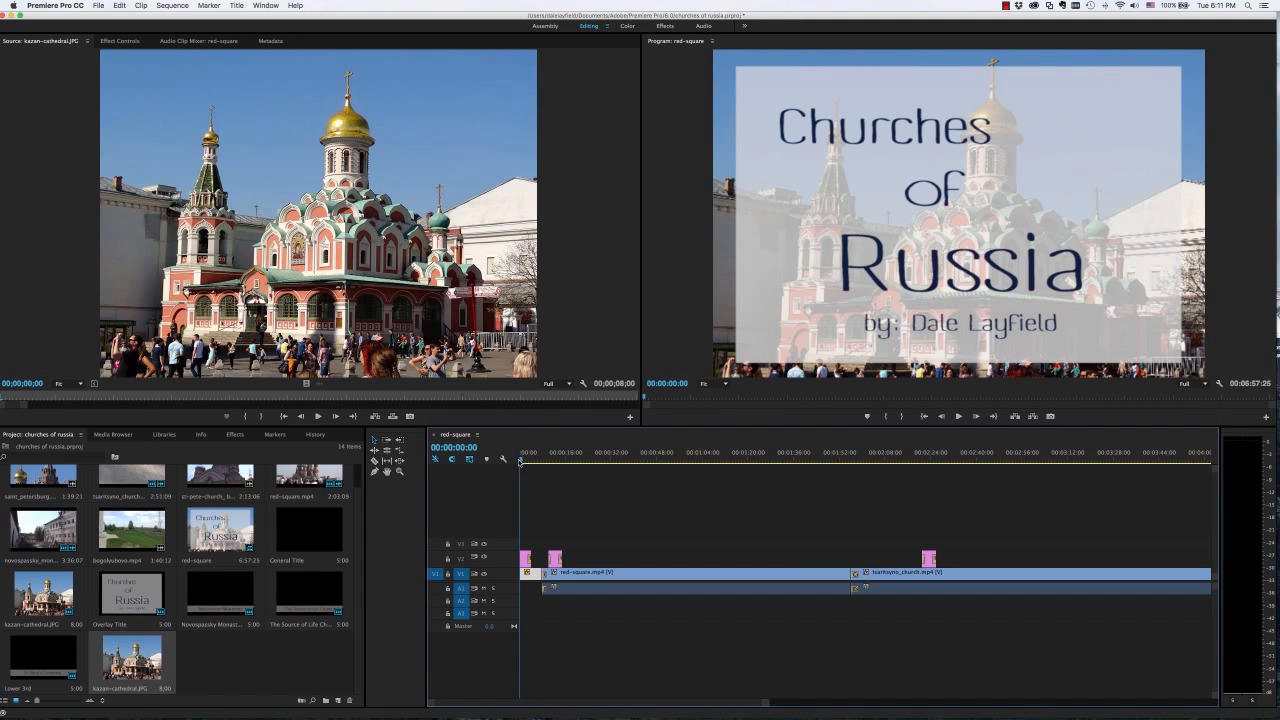
click(522, 461)
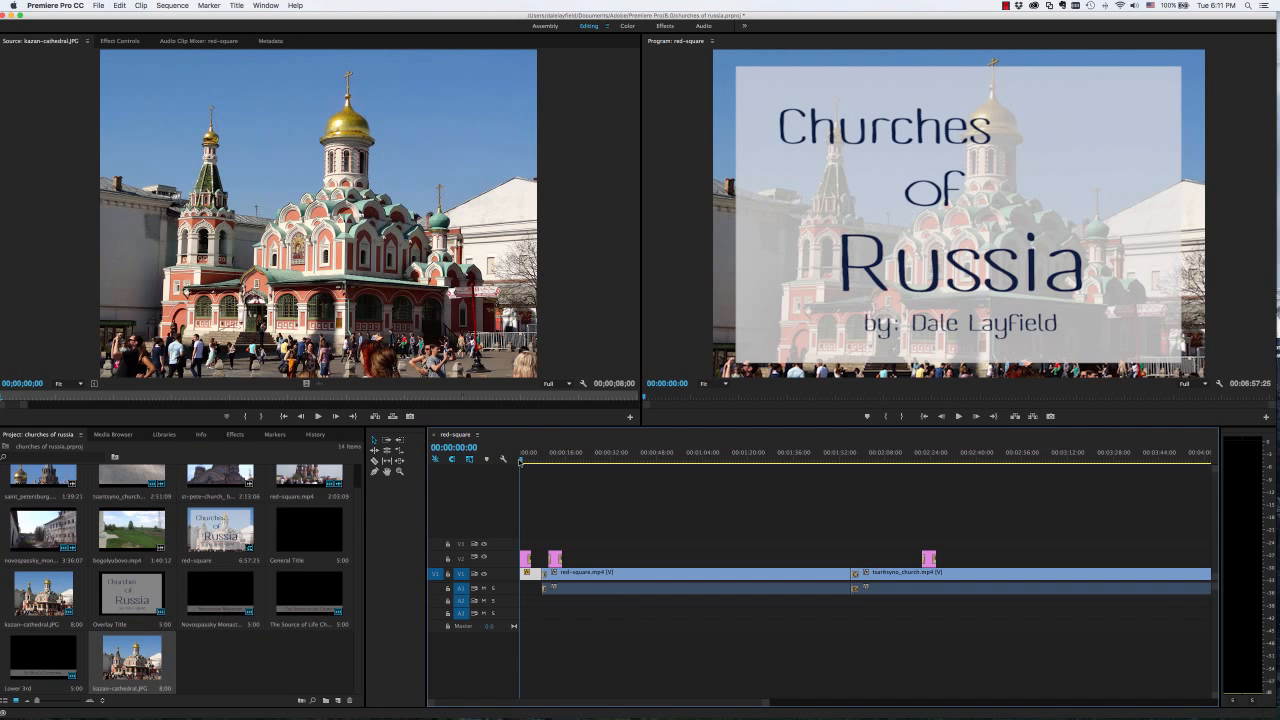
mouse_move(520, 462)
mouse_down()
mouse_move(563, 464)
mouse_move(508, 461)
mouse_up()
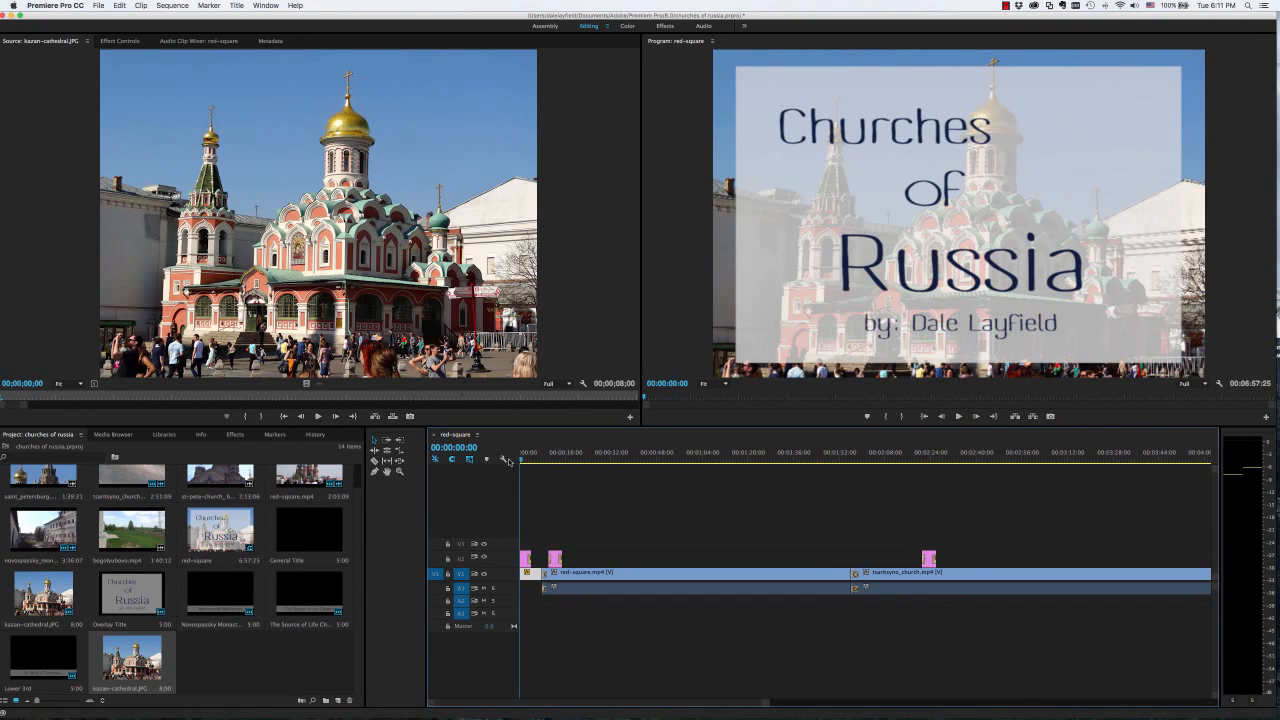
click(512, 461)
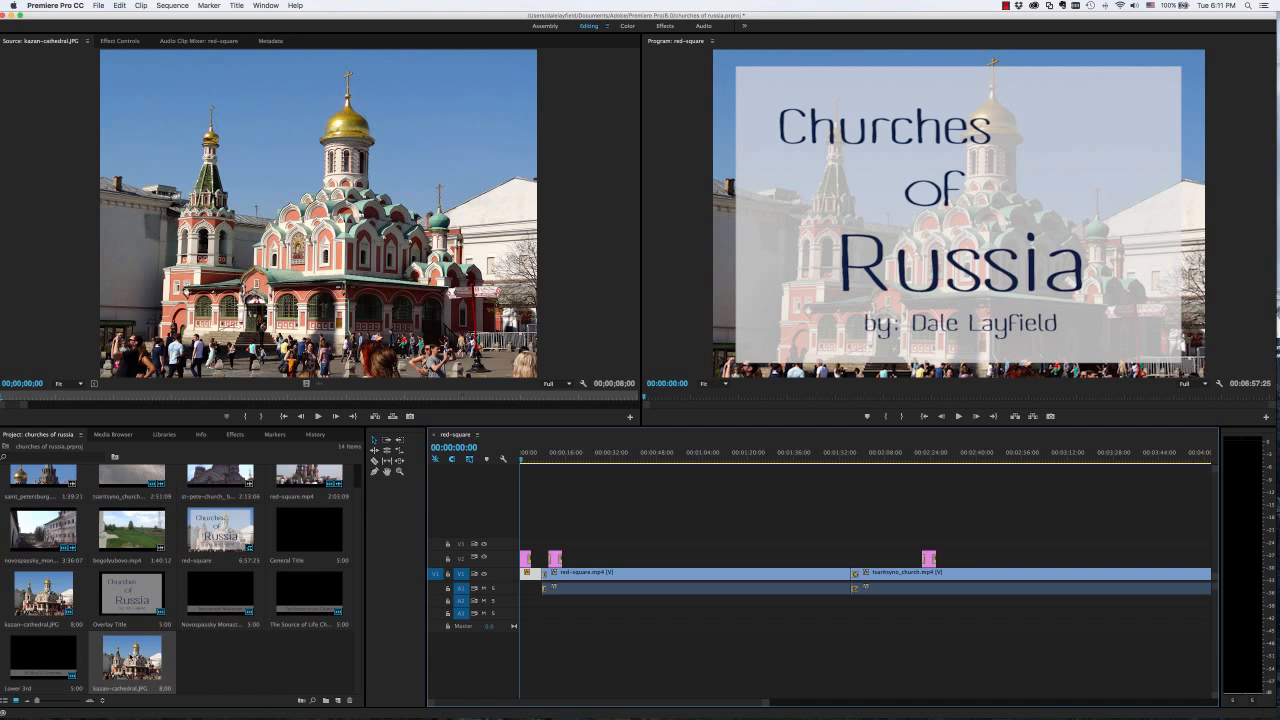
right_click(130, 656)
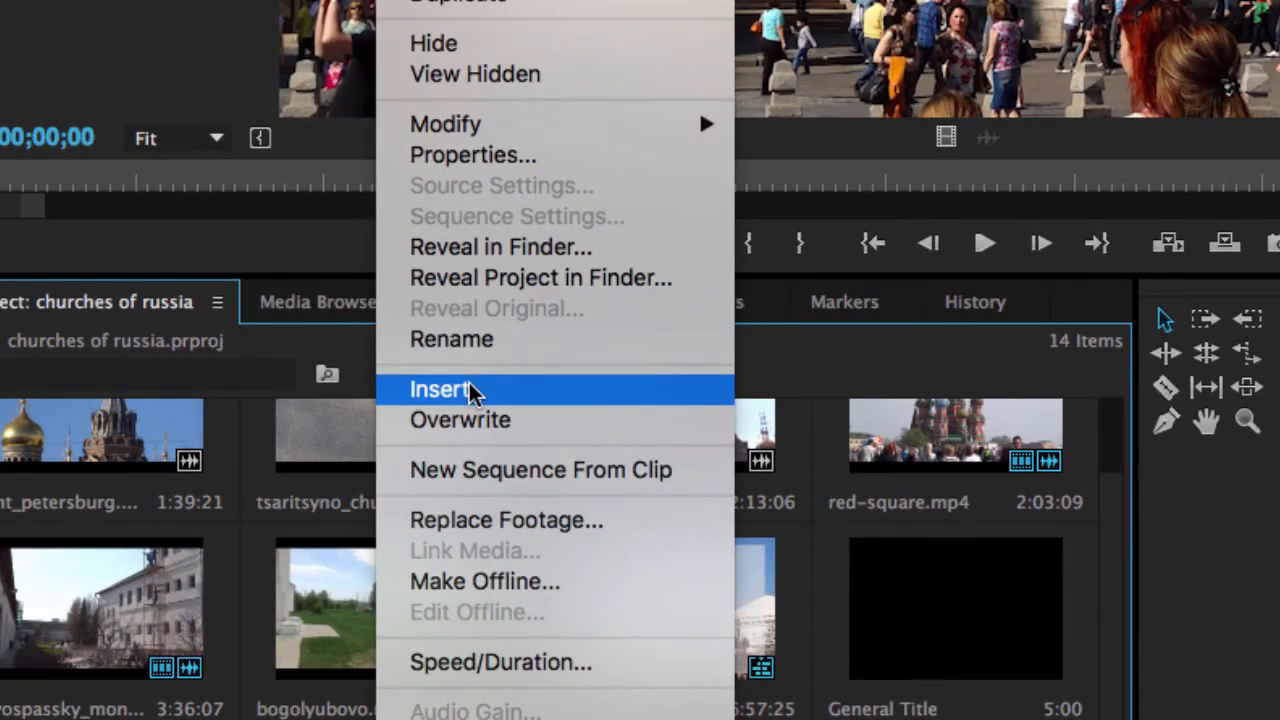
click(474, 390)
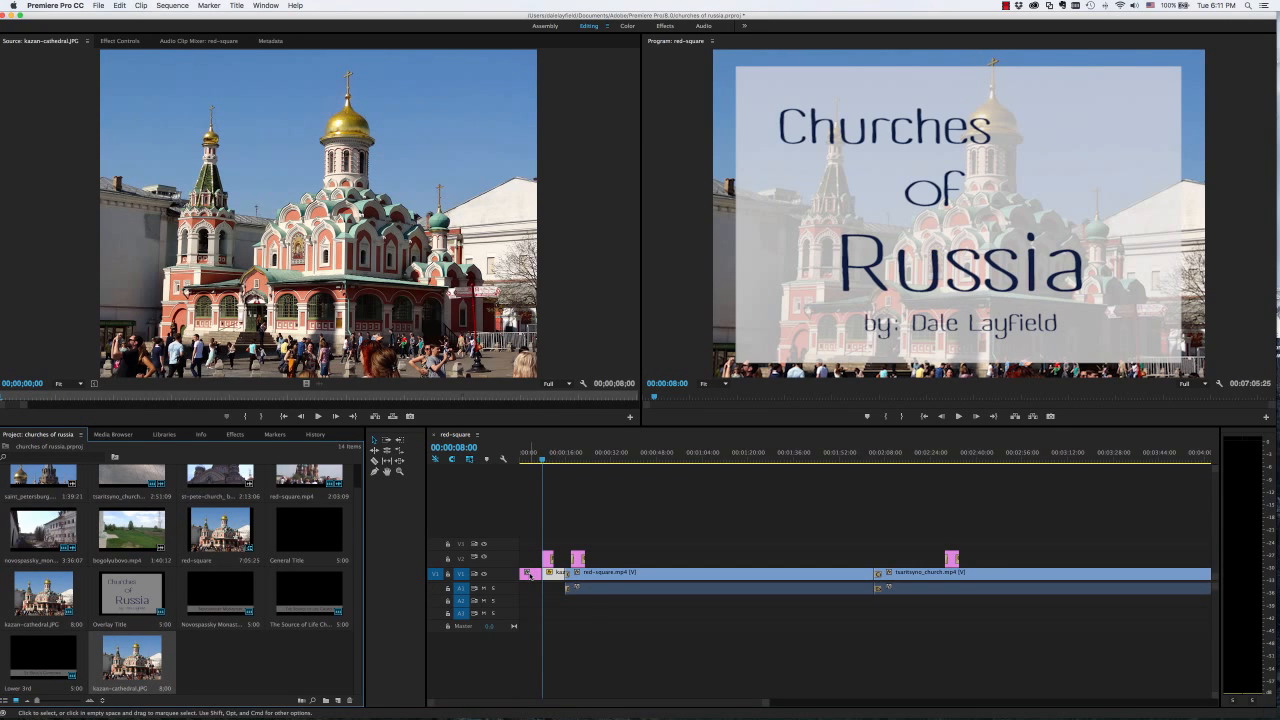
Move the playhead back to the start of the sequence and undo the insertion of the cathedral image
mouse_move(542, 457)
mouse_down()
mouse_move(513, 459)
mouse_move(562, 460)
mouse_move(520, 460)
mouse_move(545, 460)
mouse_move(533, 459)
mouse_up()
drag(528, 458, 521, 459)
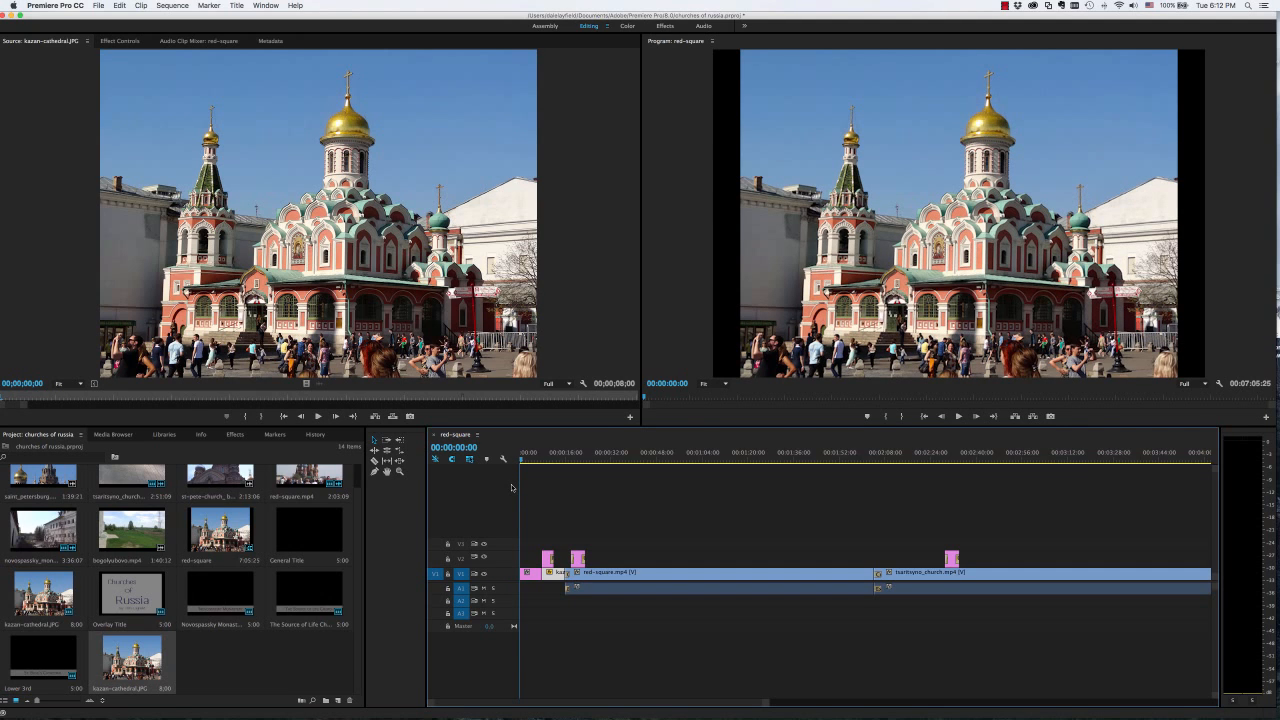
key(super+z)
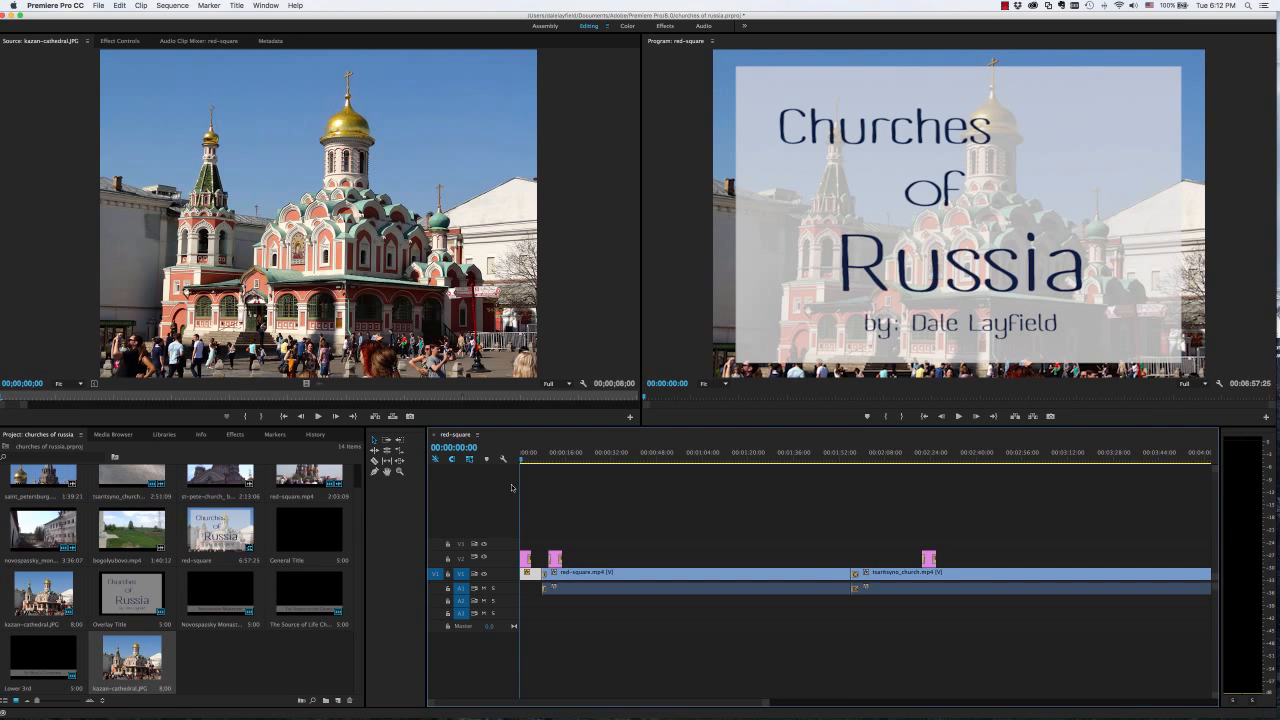
Check the video usage of the original kazan-cathedral.JPG project item against the opening clip on track V1
click(47, 589)
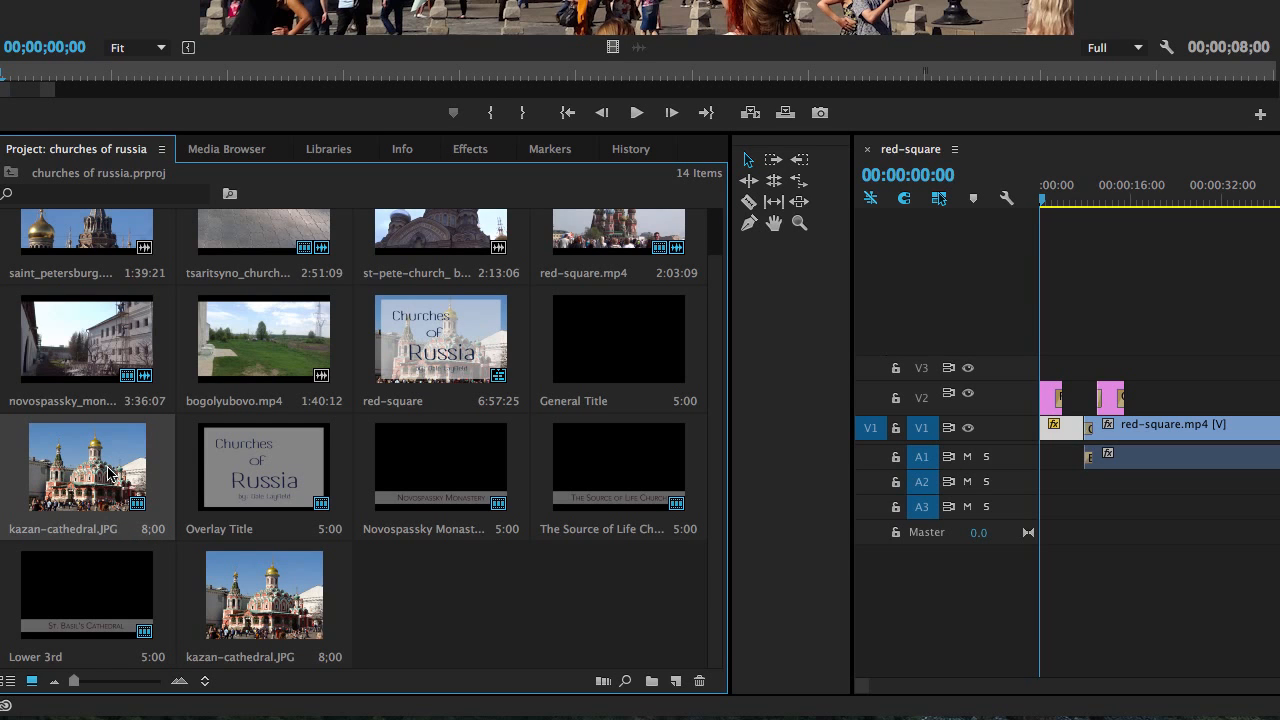
click(1068, 440)
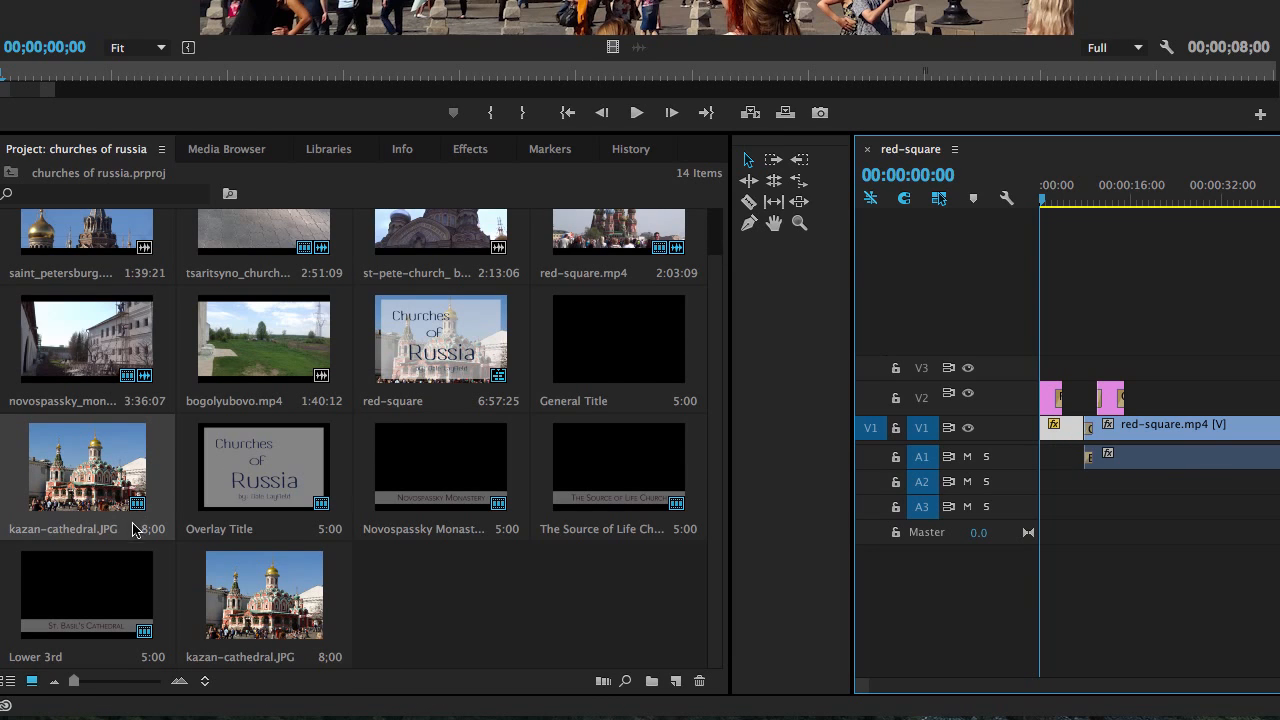
mouse_move(145, 508)
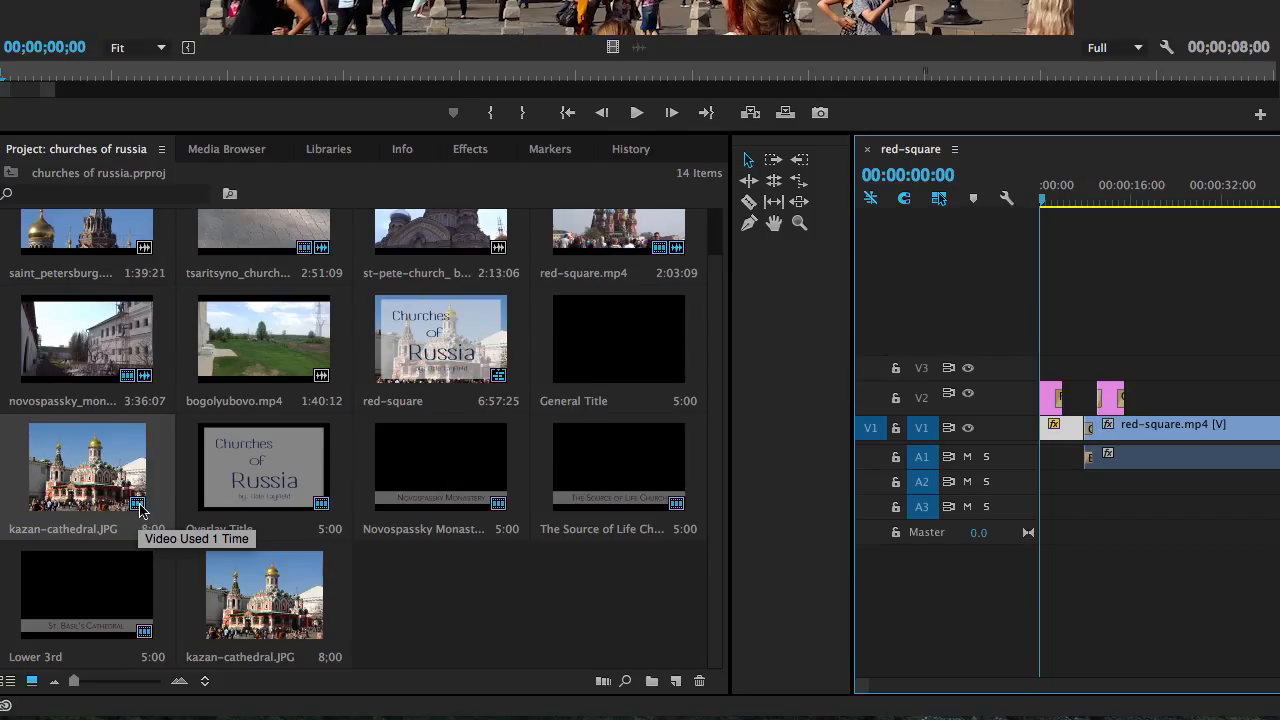